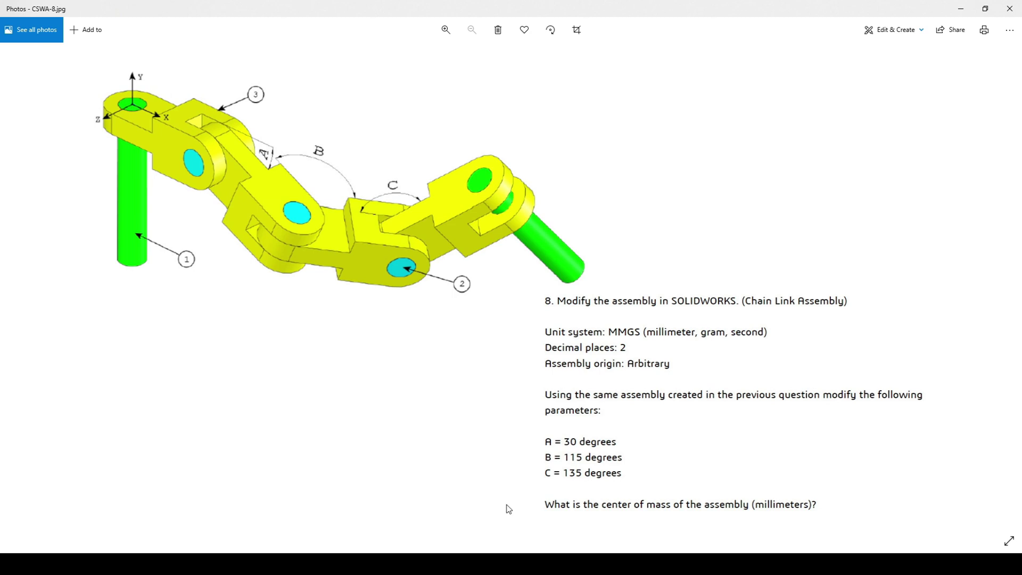
Bring up the Assem-CSWA-Sample assembly, expand Mates in the FeatureManager tree and select Angle1
{"action": "left_click", "coordinate": [431, 564]}
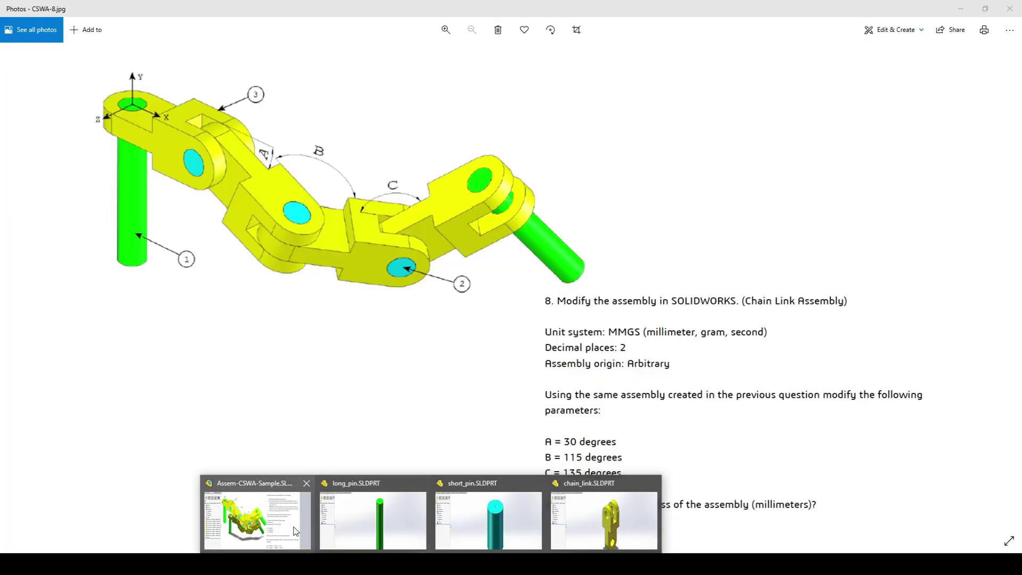
{"action": "left_click", "coordinate": [306, 521]}
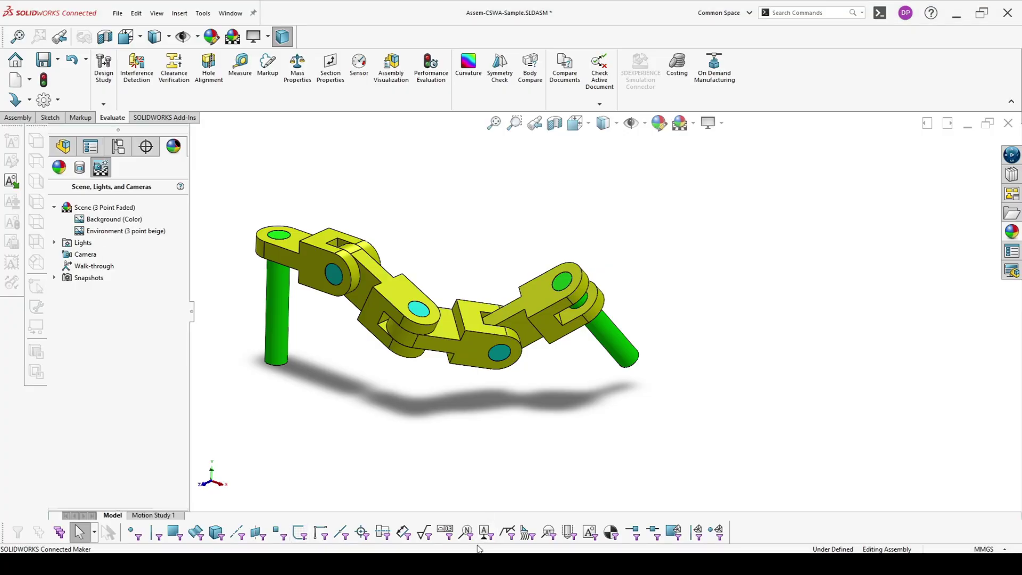
{"action": "key", "text": "alt+Tab"}
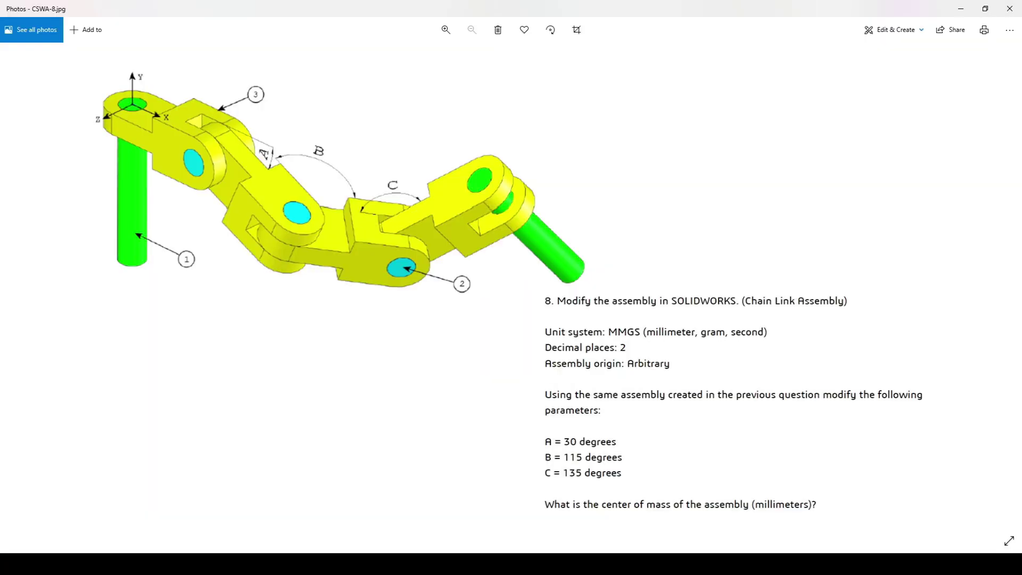
{"action": "key", "text": "alt+Tab"}
{"action": "left_click", "coordinate": [118, 147]}
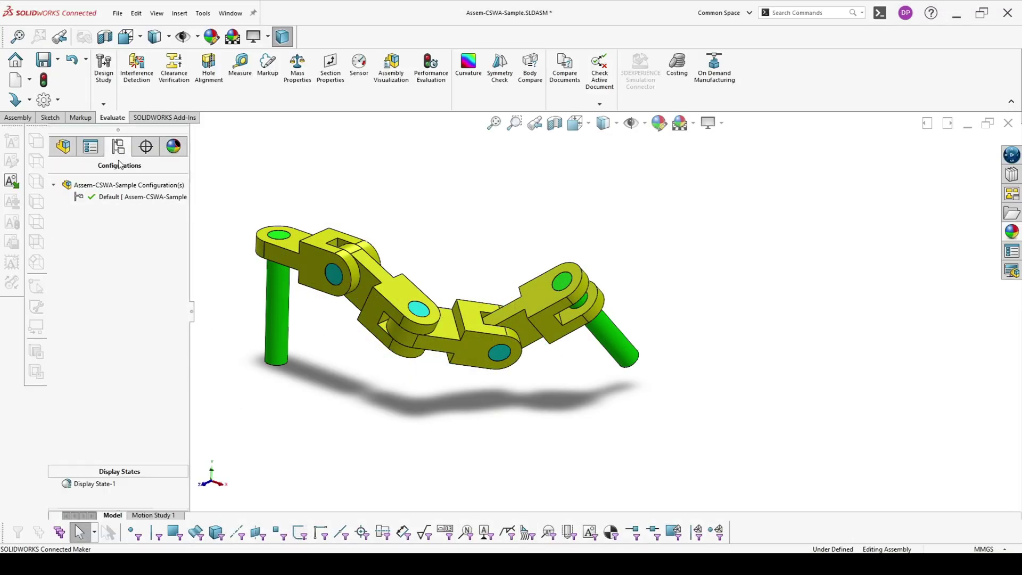
{"action": "left_click", "coordinate": [64, 147]}
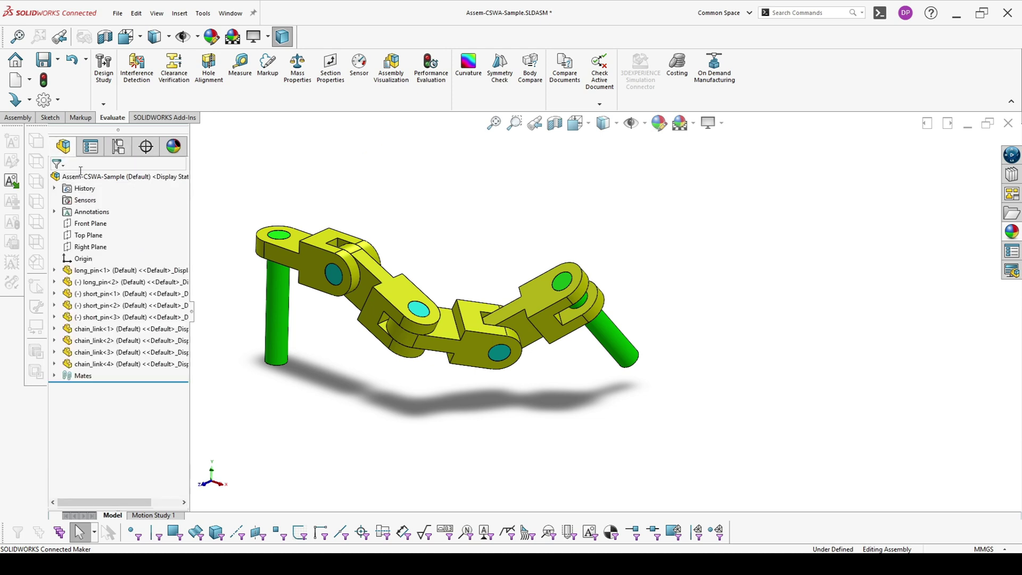
{"action": "left_click", "coordinate": [54, 375]}
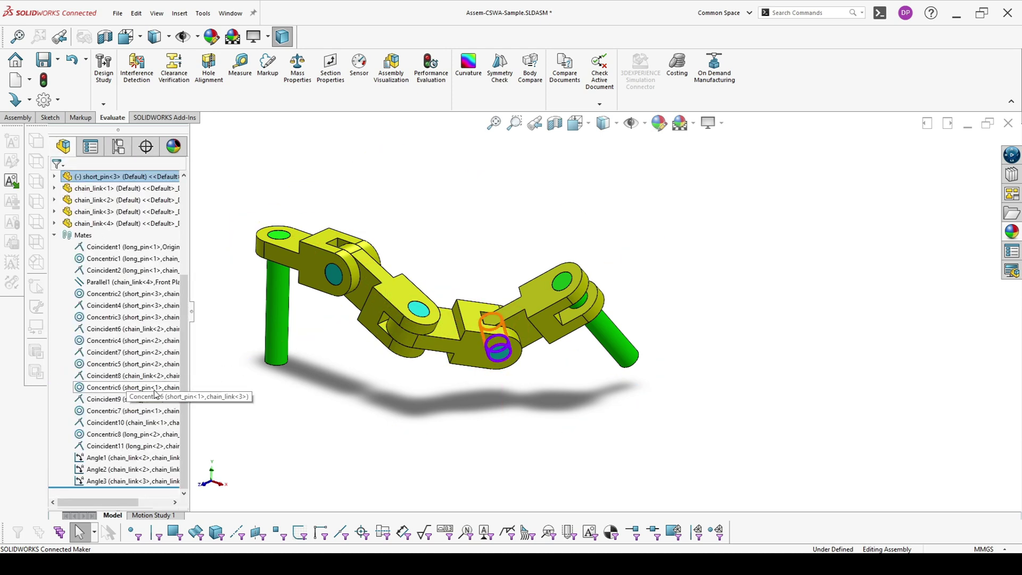
{"action": "left_click", "coordinate": [109, 458]}
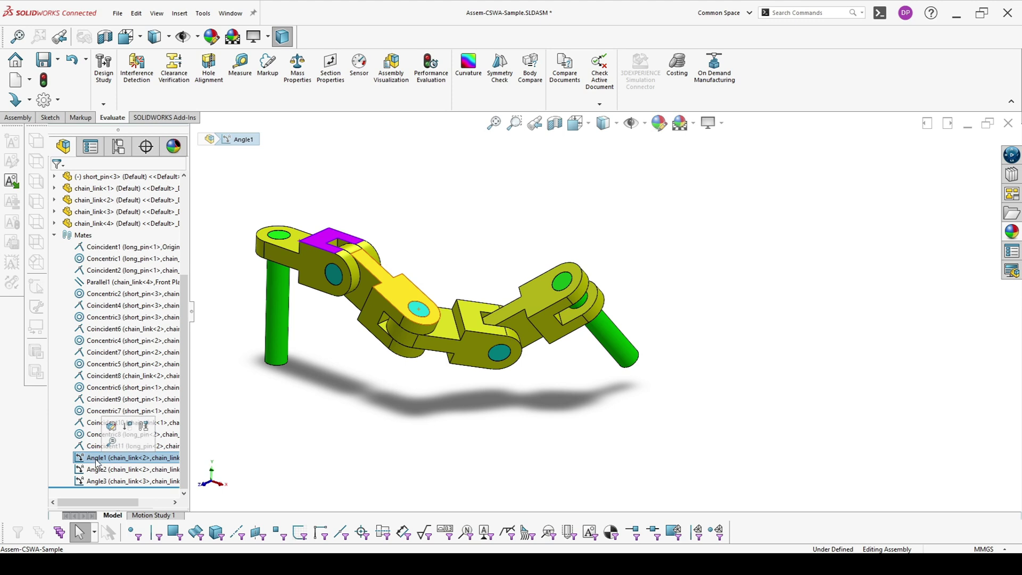
Edit the Angle1 mate, replacing 25 with 30 degrees, and confirm the change
{"action": "right_click", "coordinate": [98, 460]}
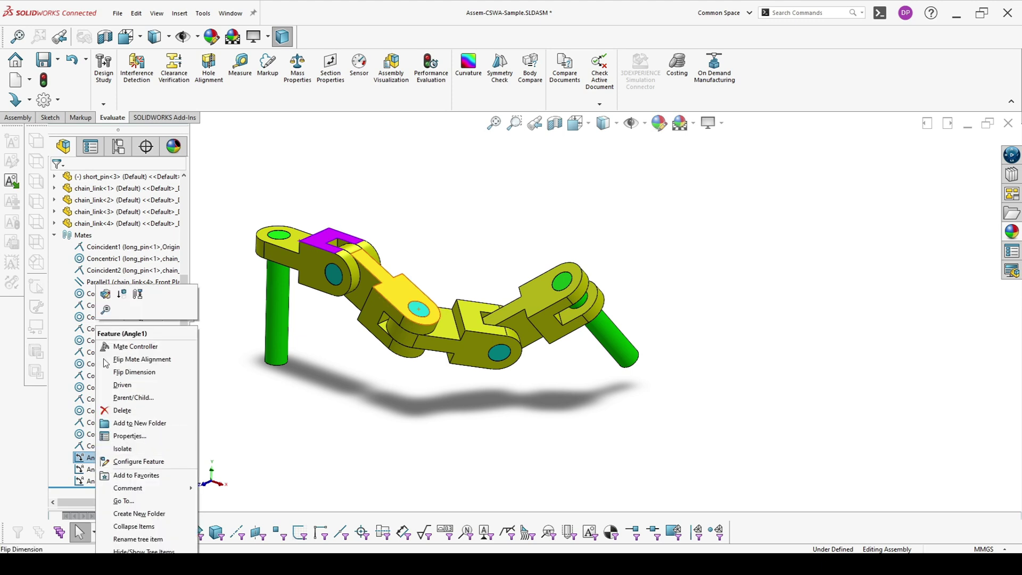
{"action": "left_click", "coordinate": [106, 296]}
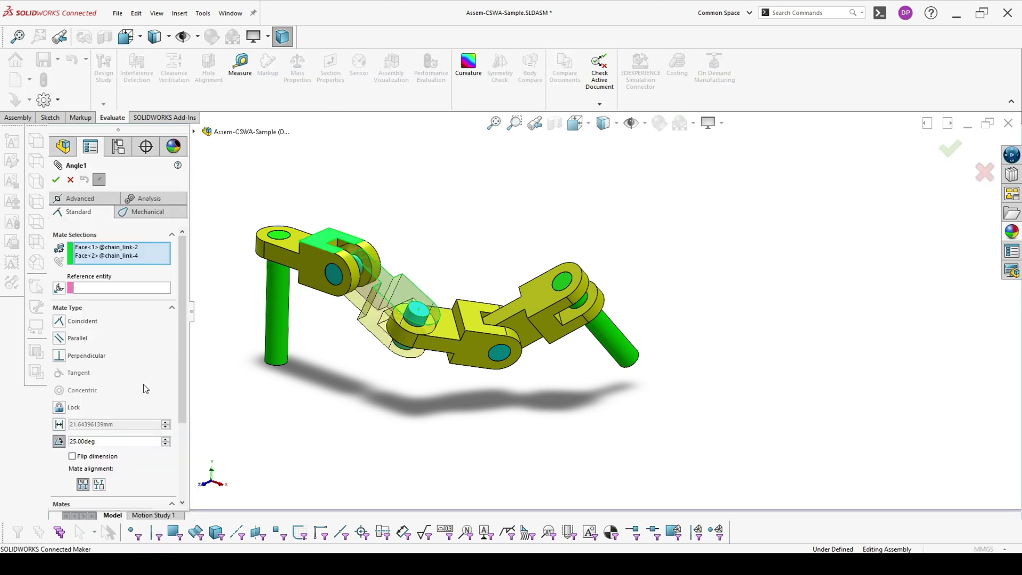
{"action": "double_click", "coordinate": [106, 445]}
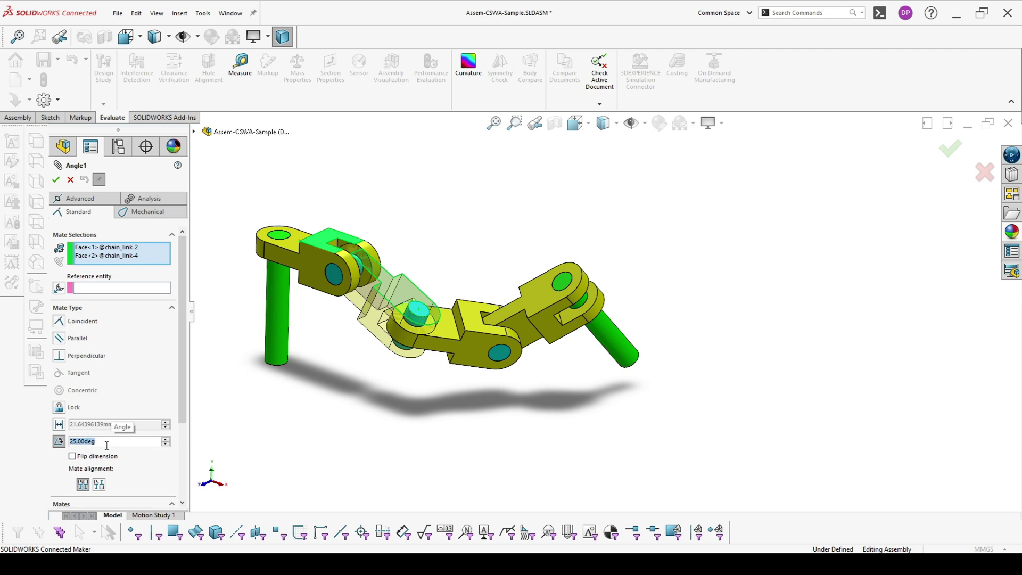
{"action": "type", "text": "30"}
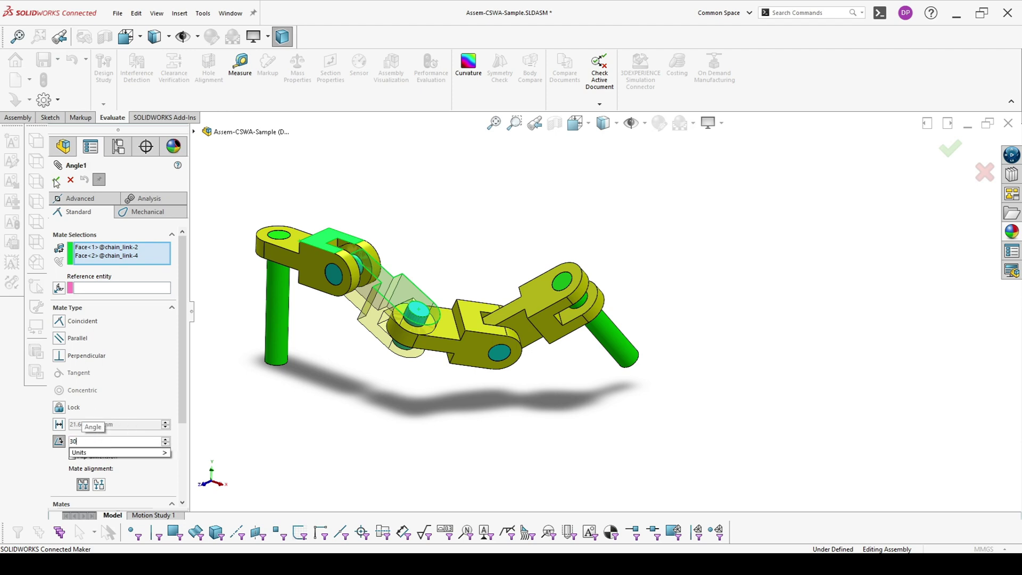
{"action": "key", "text": "Return"}
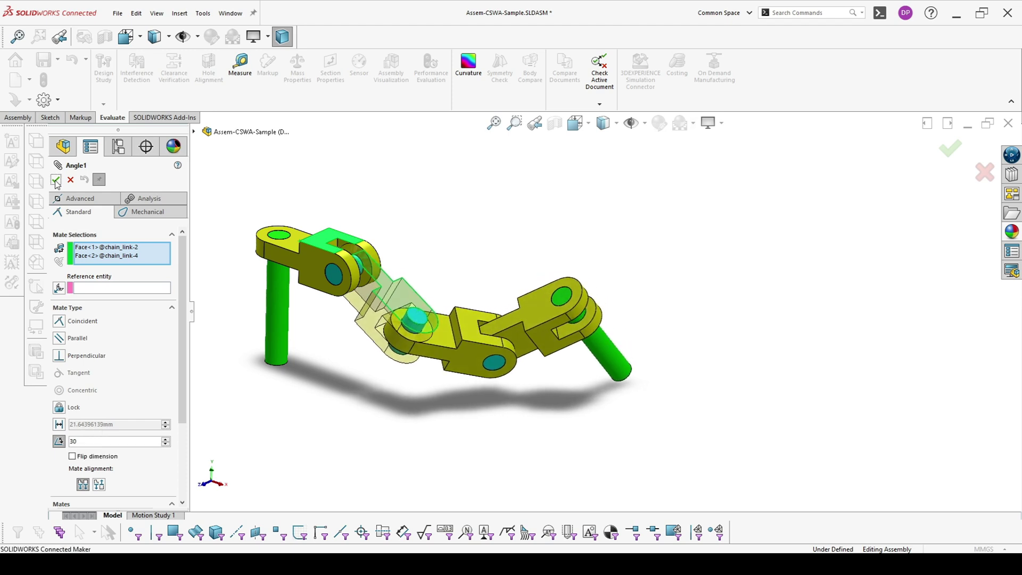
{"action": "left_click", "coordinate": [57, 181]}
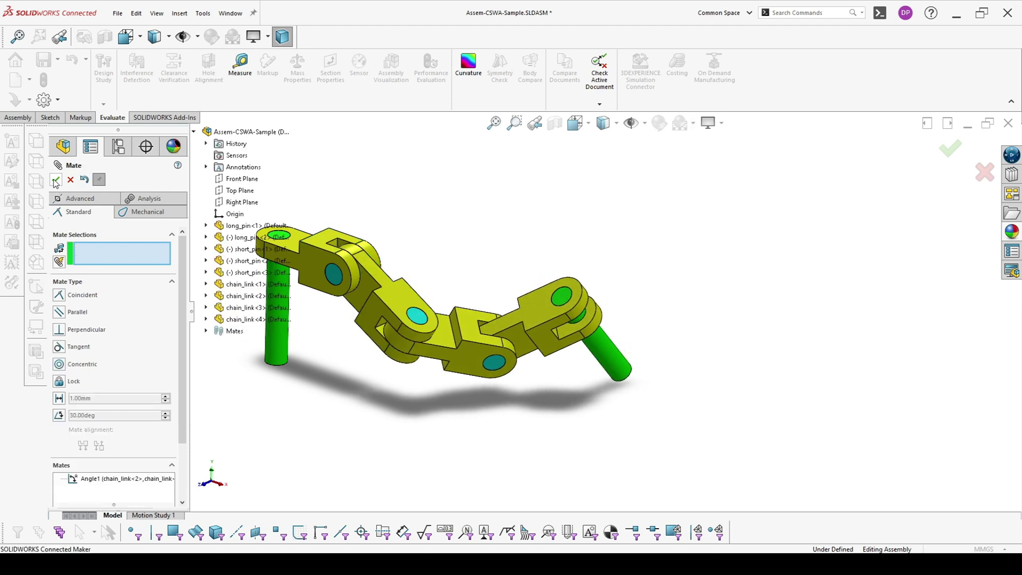
{"action": "left_click", "coordinate": [56, 181]}
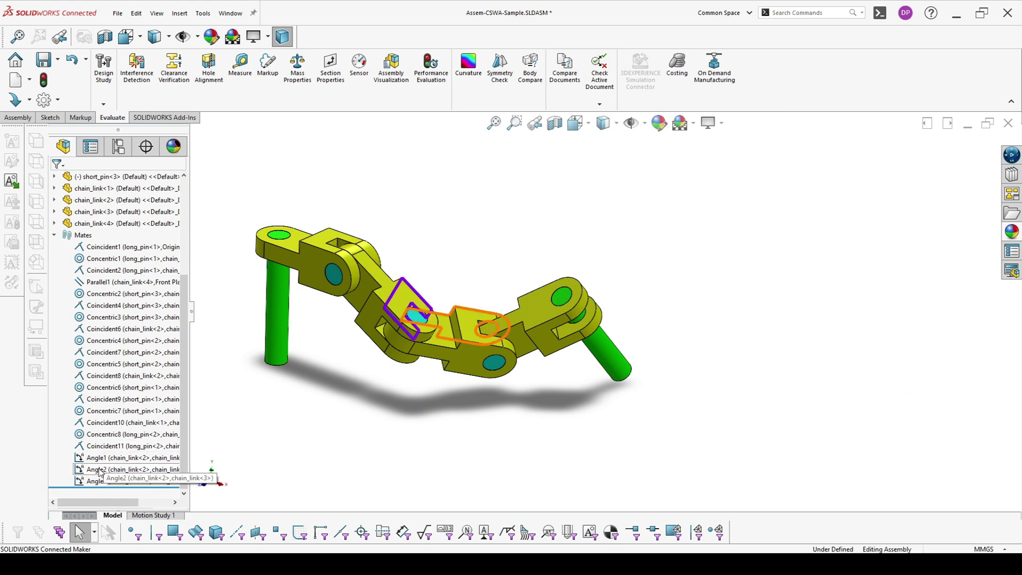
Change the Angle2 mate dimension on the model from 125 to 115 degrees and rebuild
{"action": "left_click", "coordinate": [101, 471]}
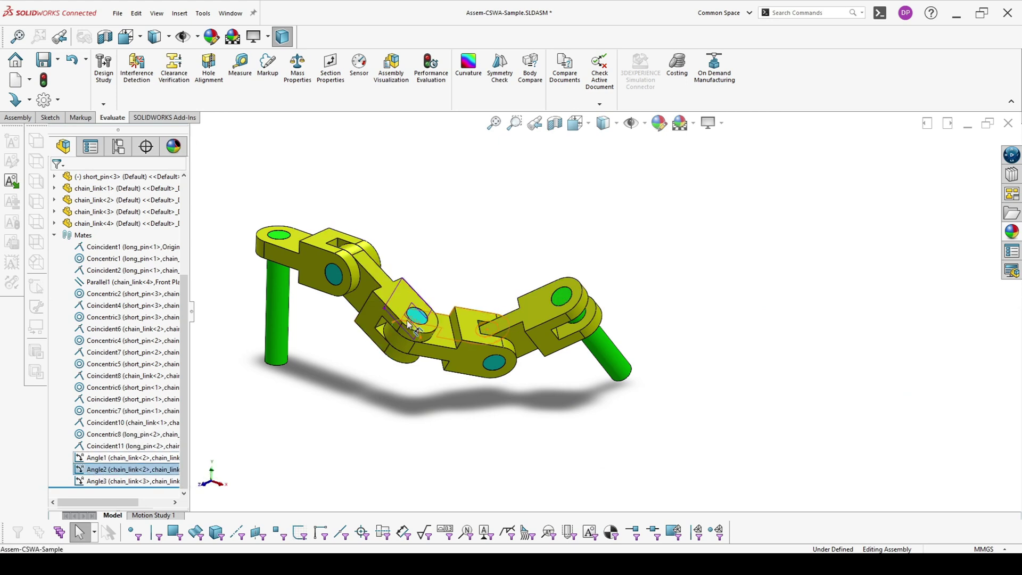
{"action": "double_click", "coordinate": [429, 290]}
{"action": "left_click", "coordinate": [436, 275]}
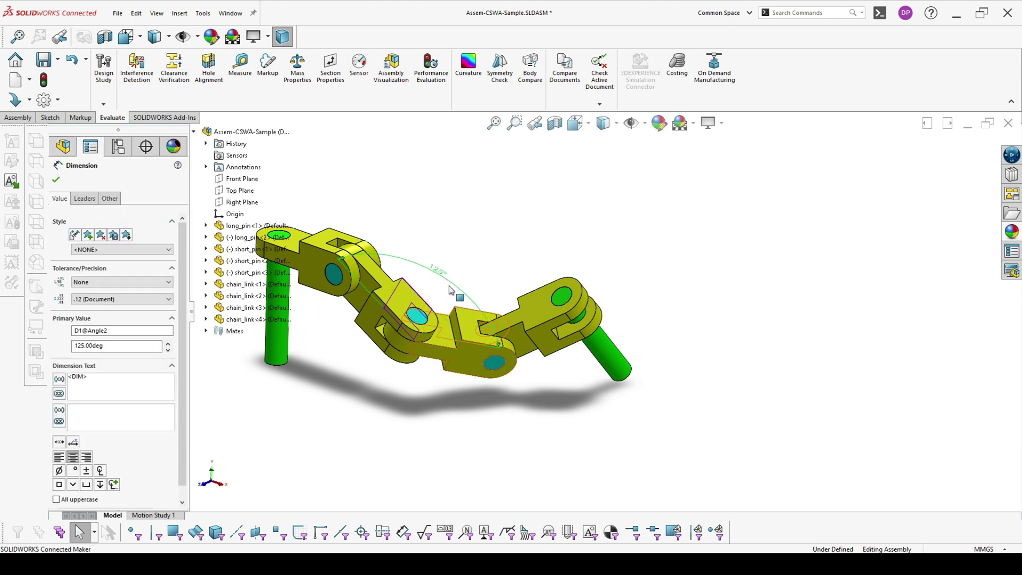
{"action": "double_click", "coordinate": [438, 271]}
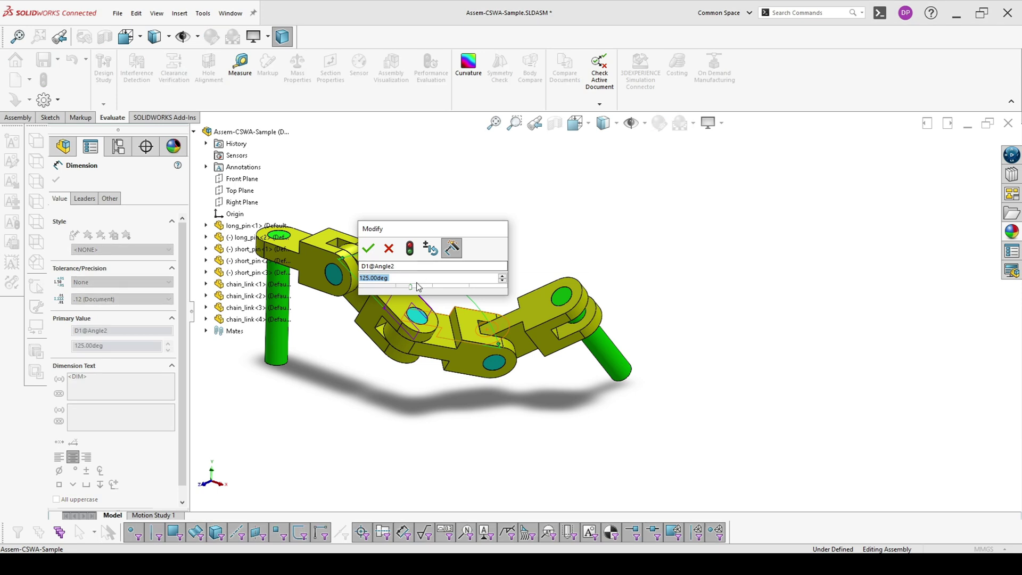
{"action": "key", "text": "alt+Tab"}
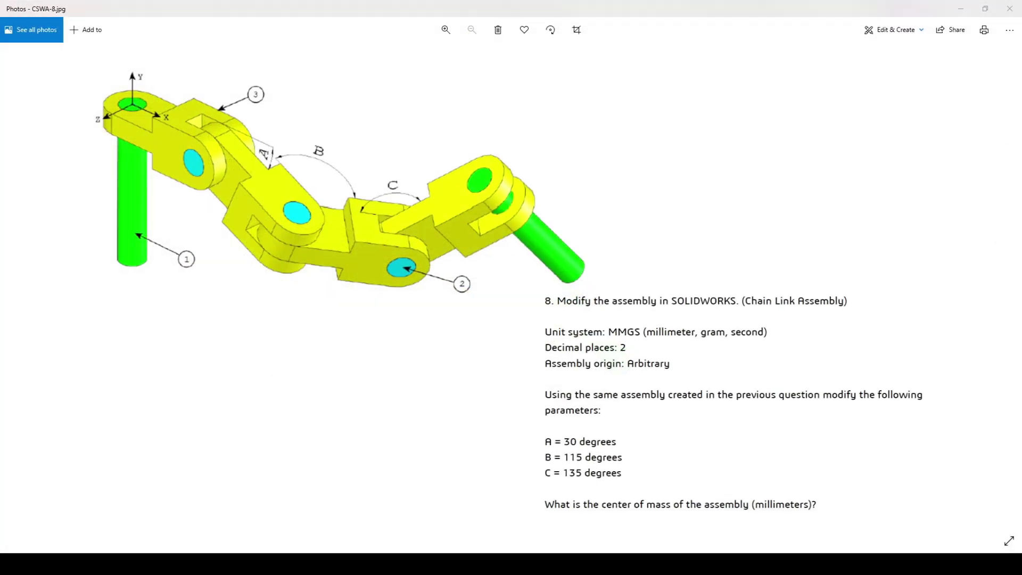
{"action": "key", "text": "alt+Tab"}
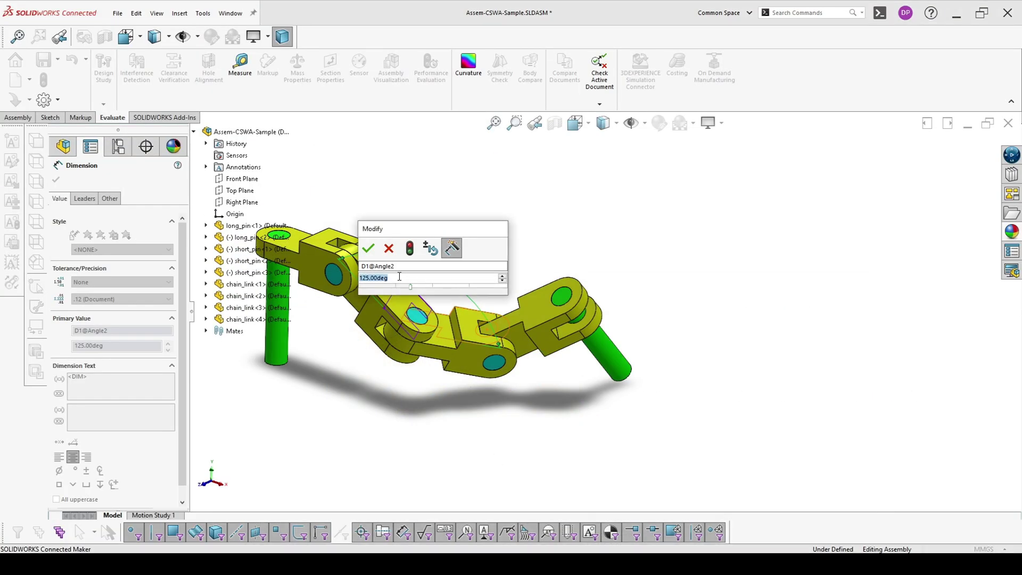
{"action": "type", "text": "115"}
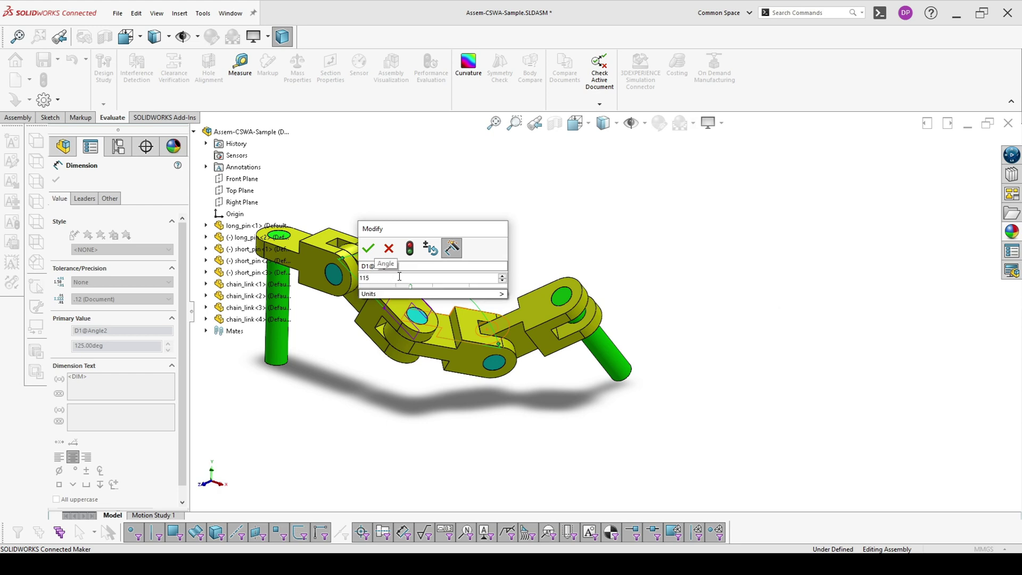
{"action": "left_click", "coordinate": [410, 248]}
{"action": "left_click", "coordinate": [369, 248]}
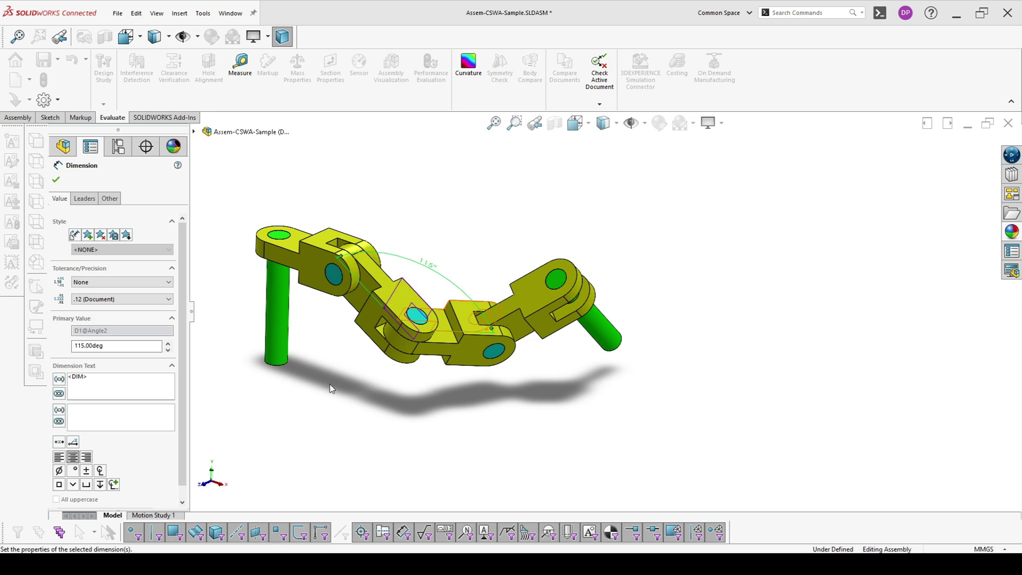
{"action": "left_click", "coordinate": [408, 398]}
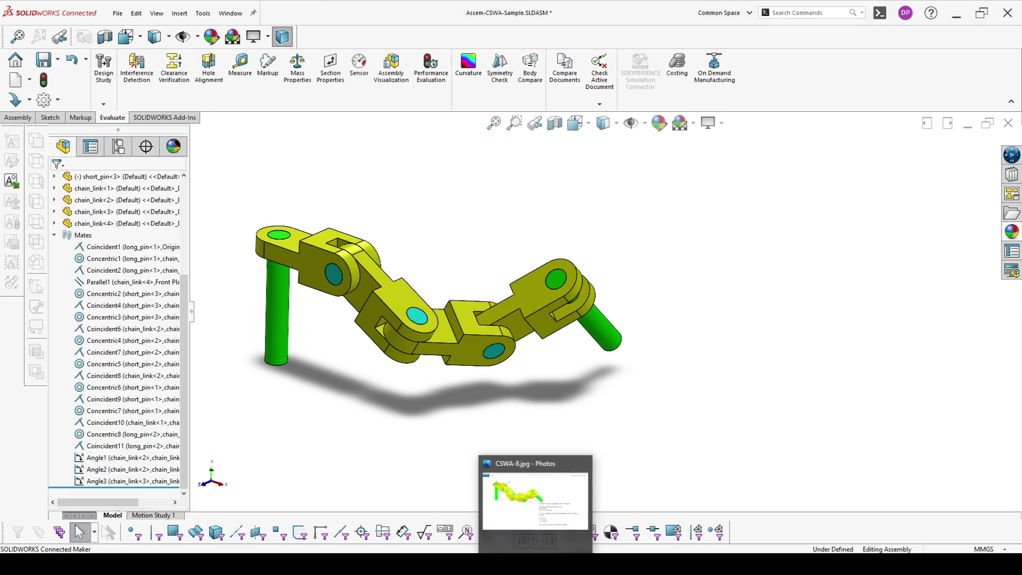
{"action": "left_click", "coordinate": [536, 503]}
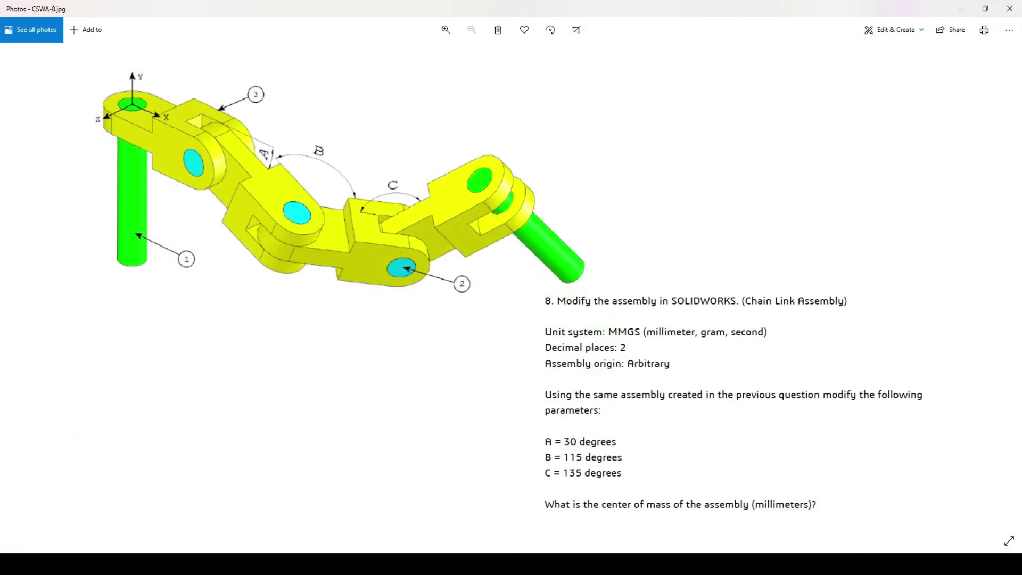
Edit the Angle3 mate on the end chain link from 130 to 135 degrees and confirm
{"action": "key", "text": "alt+Tab"}
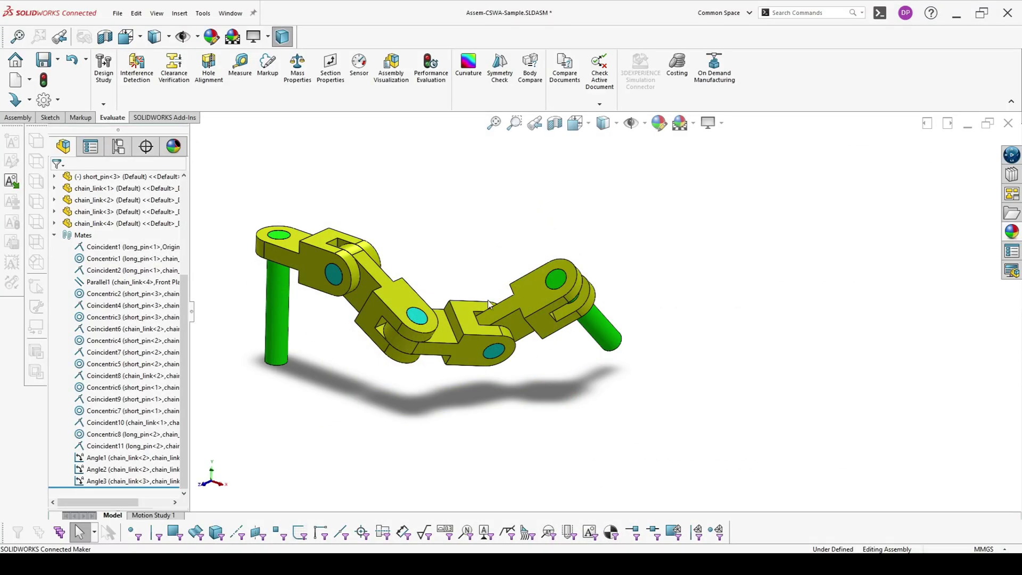
{"action": "left_click", "coordinate": [495, 318]}
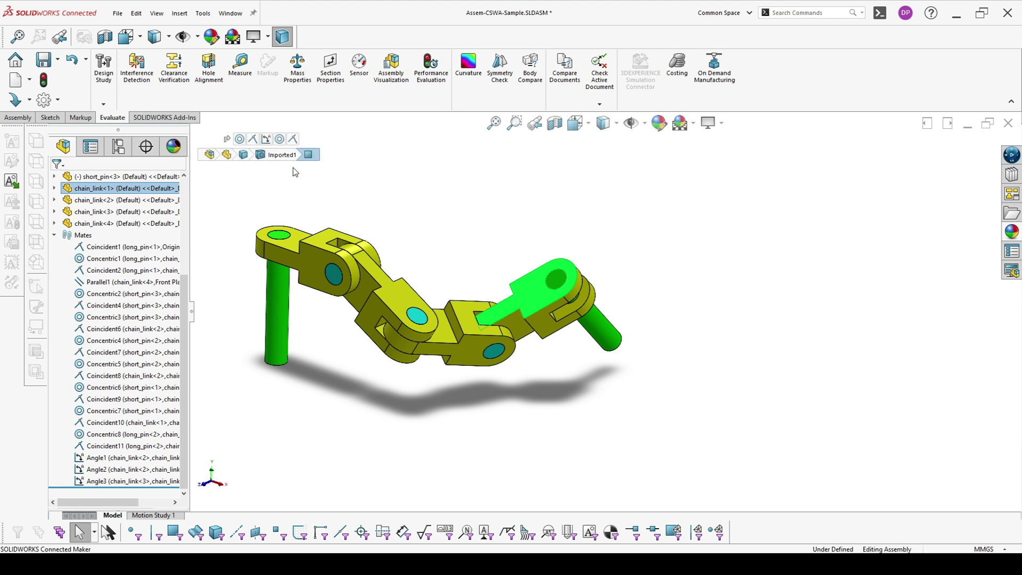
{"action": "left_click", "coordinate": [268, 141]}
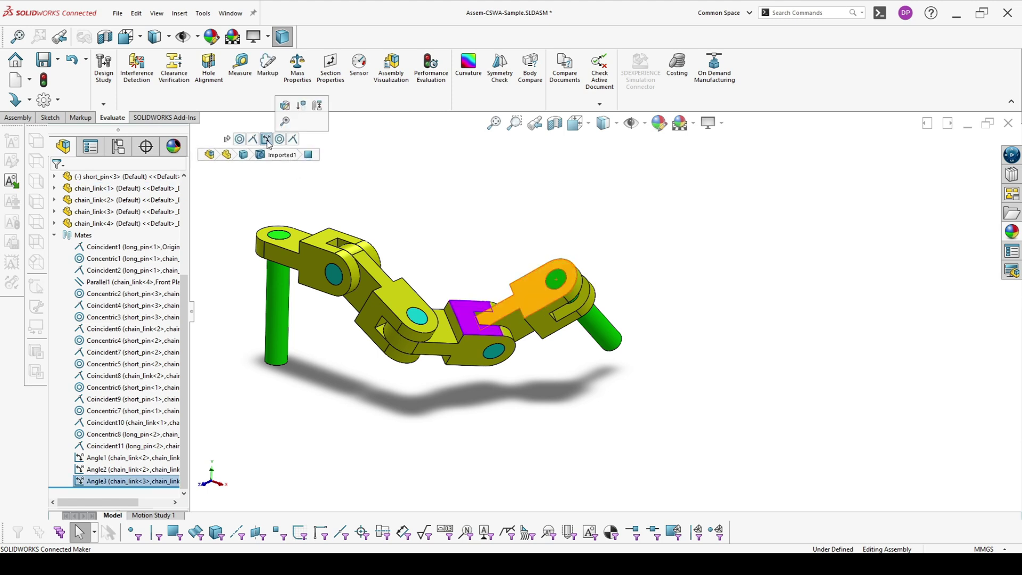
{"action": "left_click", "coordinate": [284, 105]}
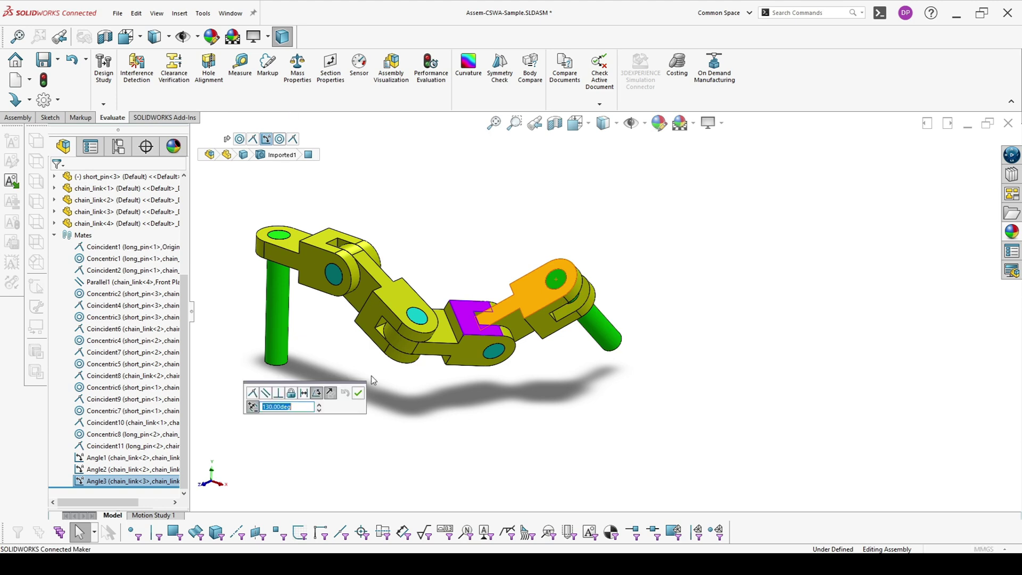
{"action": "key", "text": "alt+Tab"}
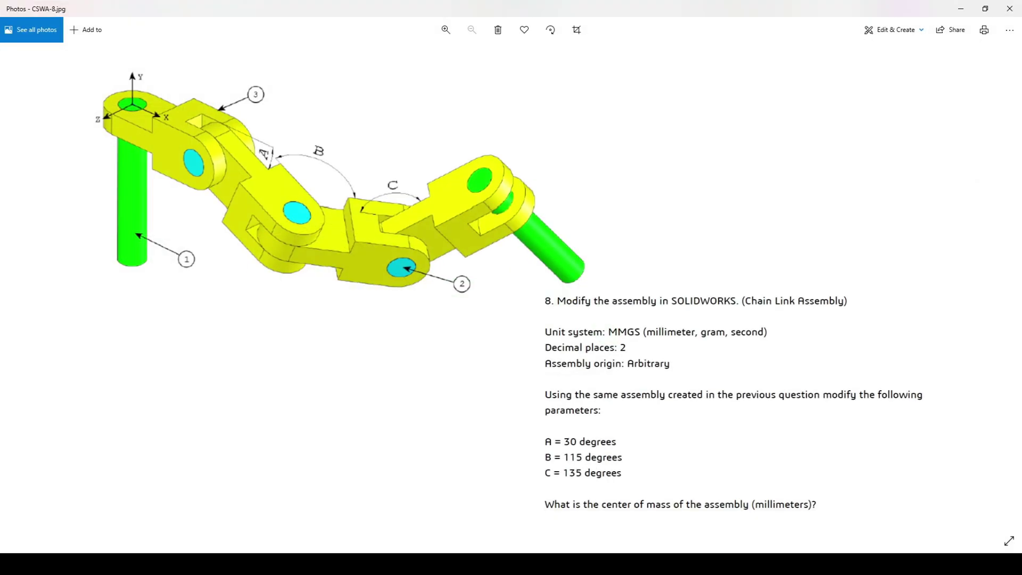
{"action": "key", "text": "alt+Tab"}
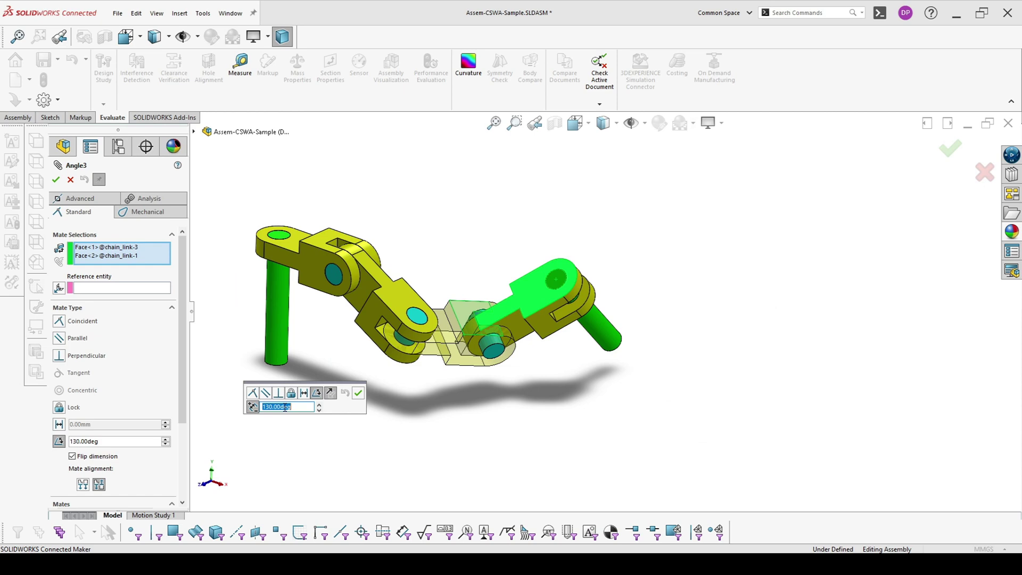
{"action": "type", "text": "135"}
{"action": "left_click", "coordinate": [359, 394]}
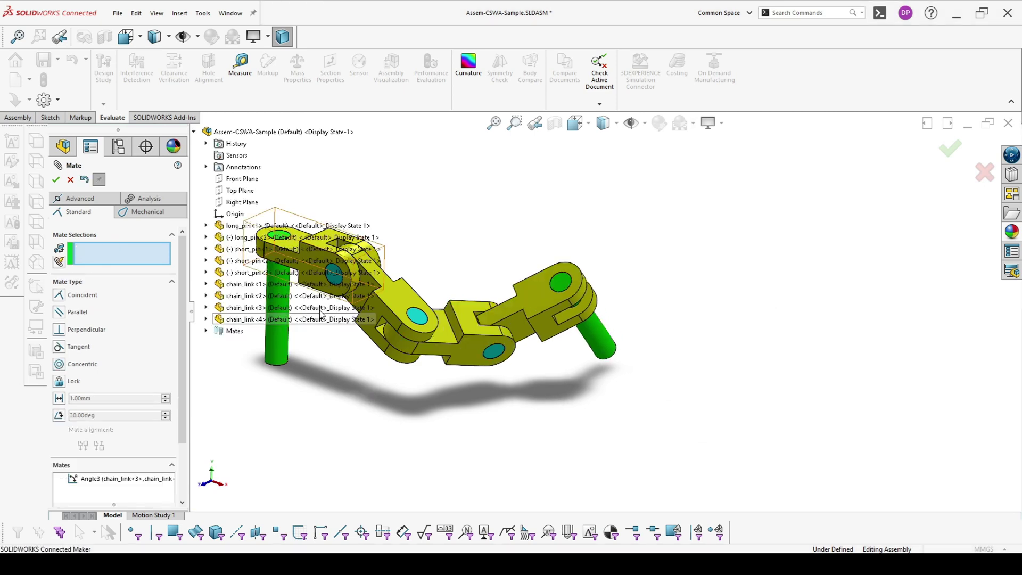
{"action": "scroll", "coordinate": [542, 307], "scroll_direction": "down", "scroll_amount": 2}
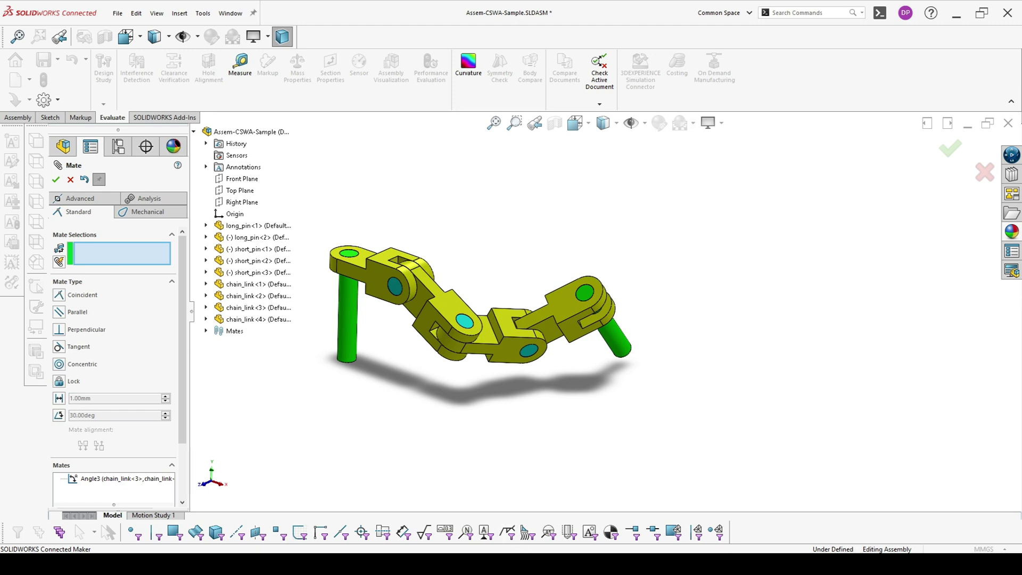
{"action": "left_click", "coordinate": [56, 179]}
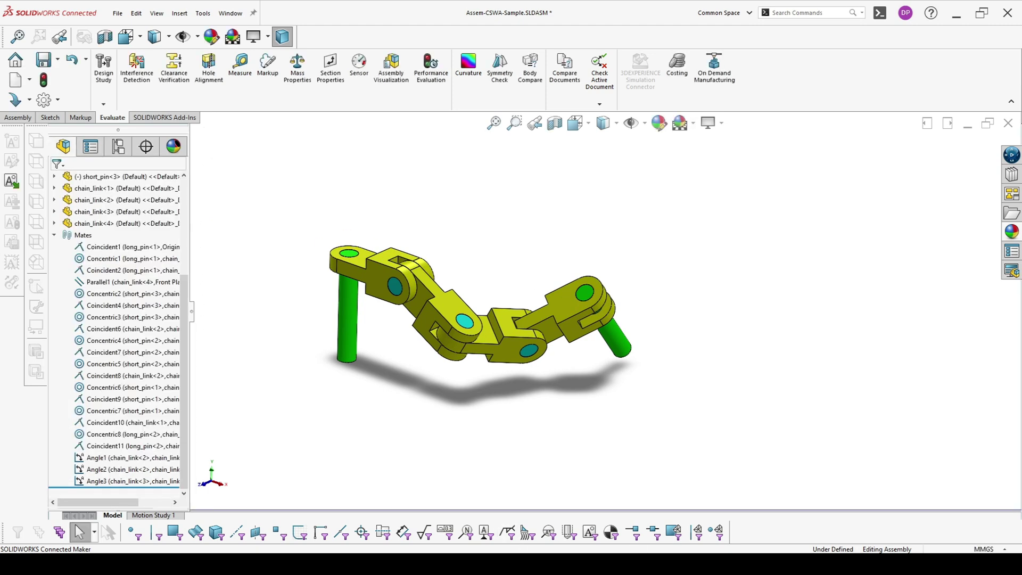
{"action": "key", "text": "alt+Tab"}
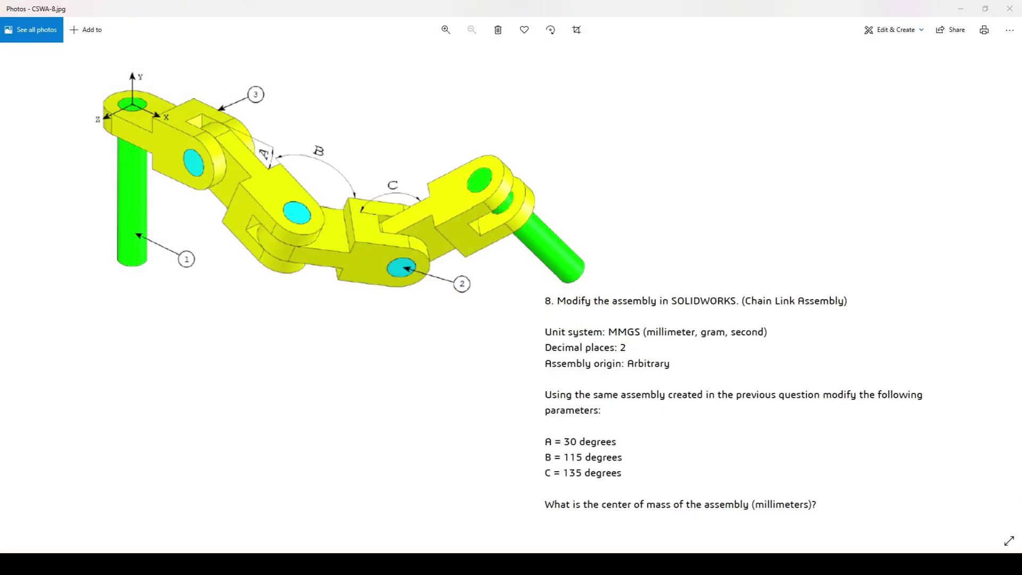
{"action": "key", "text": "alt+Tab"}
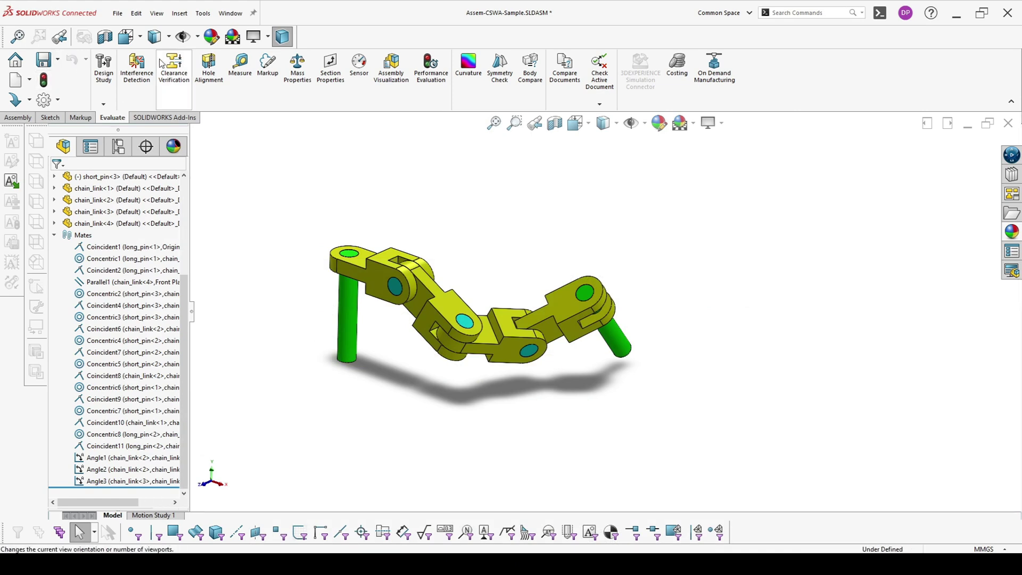
Run Mass Properties, giving centre of mass X 327.67, Y -98.39, Z -102.91 mm
{"action": "left_click", "coordinate": [298, 79]}
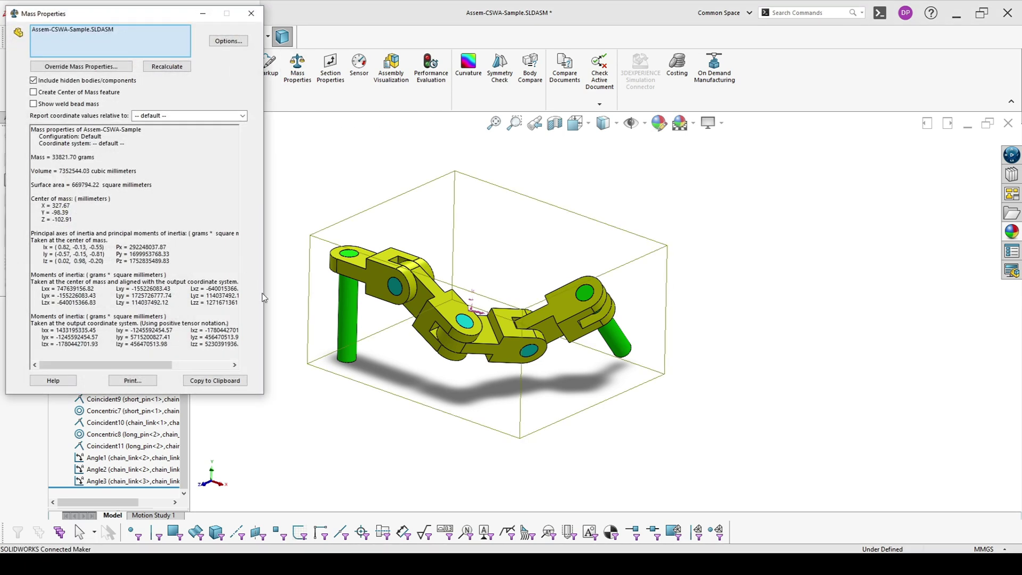
{"action": "left_click_drag", "start_coordinate": [157, 15], "coordinate": [186, 26]}
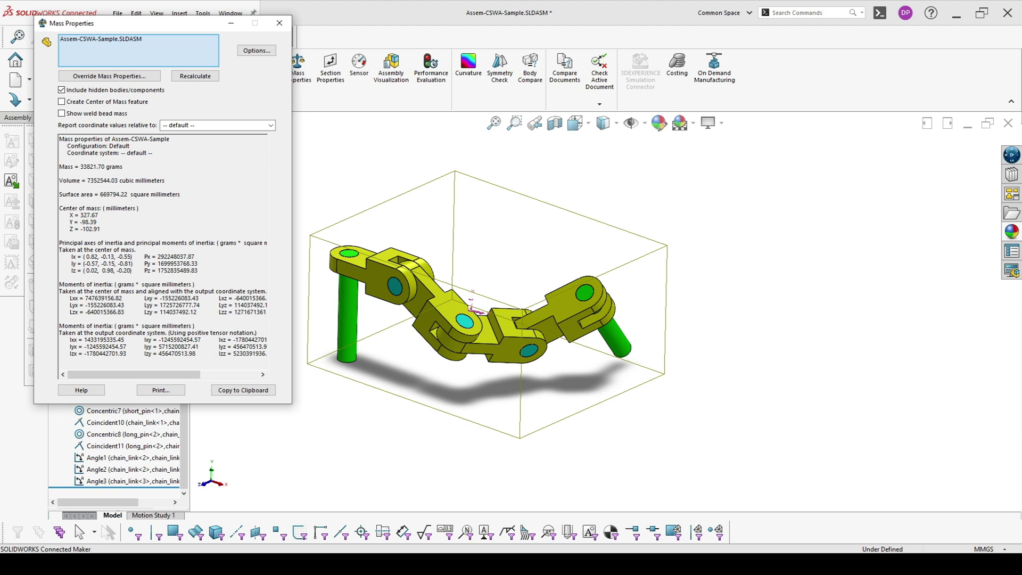
Compare answer 8 in CSWASampleExam.pdf with the computed centre of mass, then minimize Acrobat
{"action": "mouse_move", "coordinate": [489, 551]}
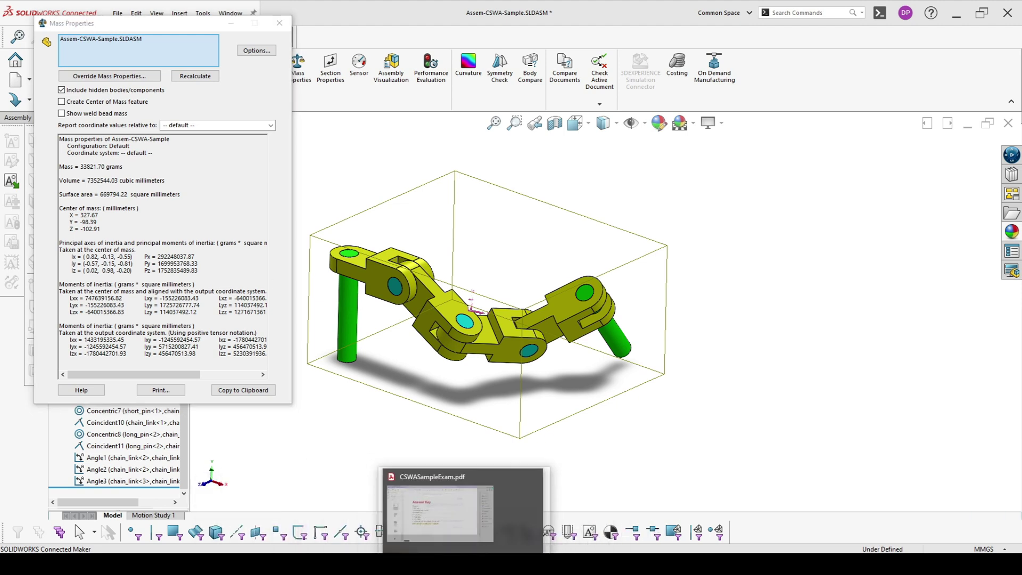
{"action": "left_click", "coordinate": [533, 447]}
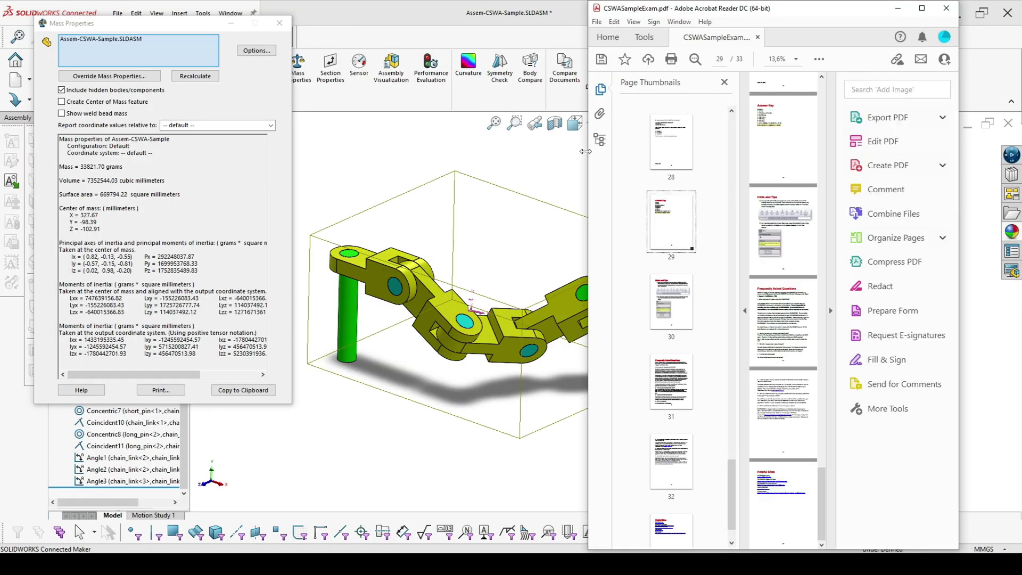
{"action": "left_click_drag", "start_coordinate": [589, 150], "coordinate": [310, 168]}
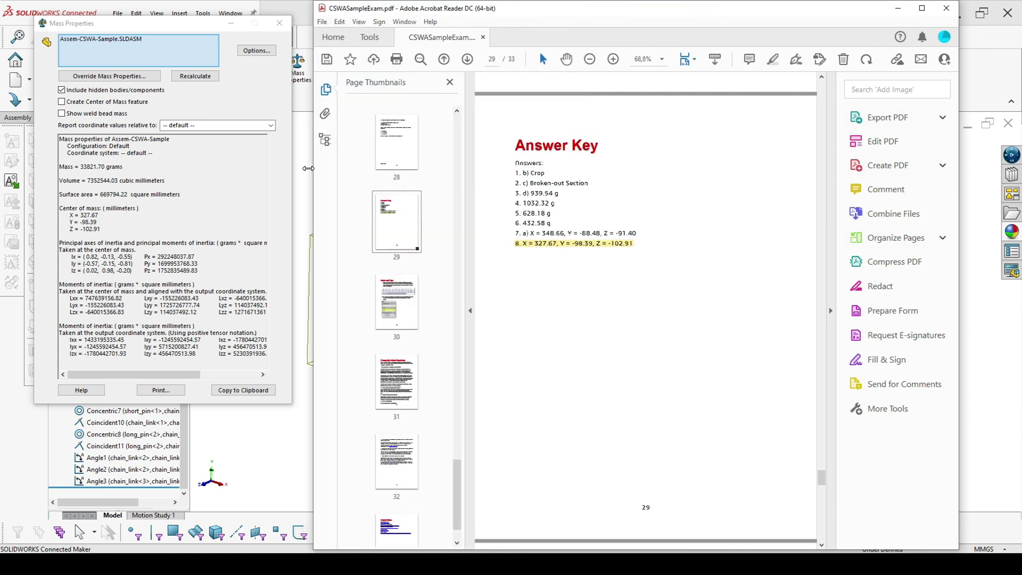
{"action": "left_click", "coordinate": [468, 311]}
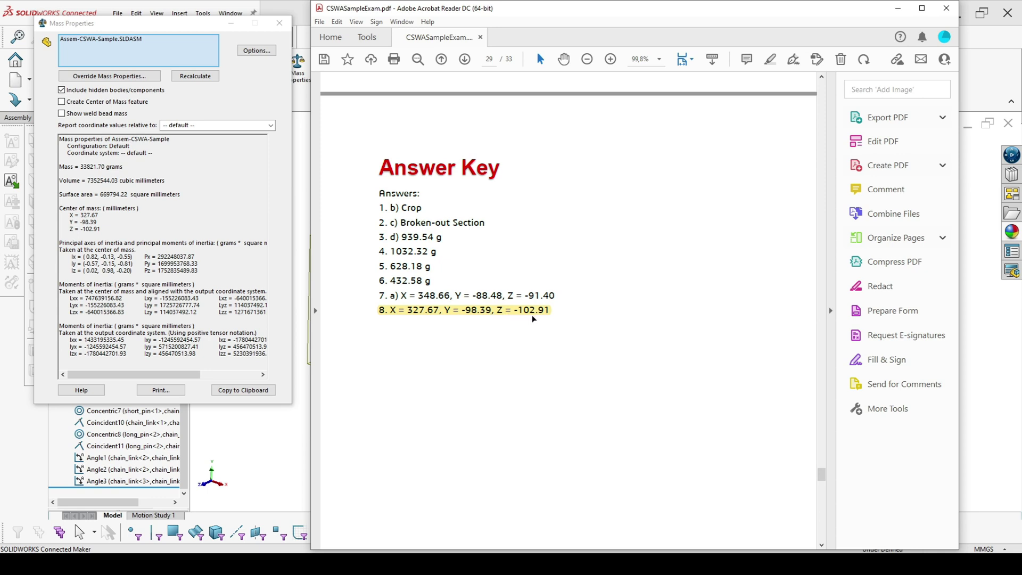
{"action": "left_click", "coordinate": [893, 11]}
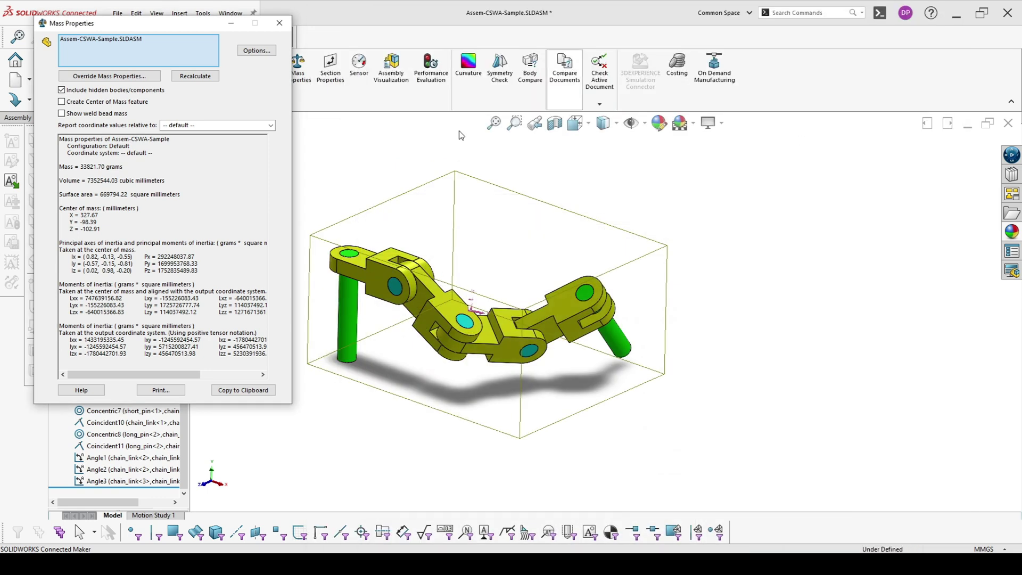
Close the Mass Properties results and rotate the view of the chain assembly
{"action": "left_click", "coordinate": [279, 24]}
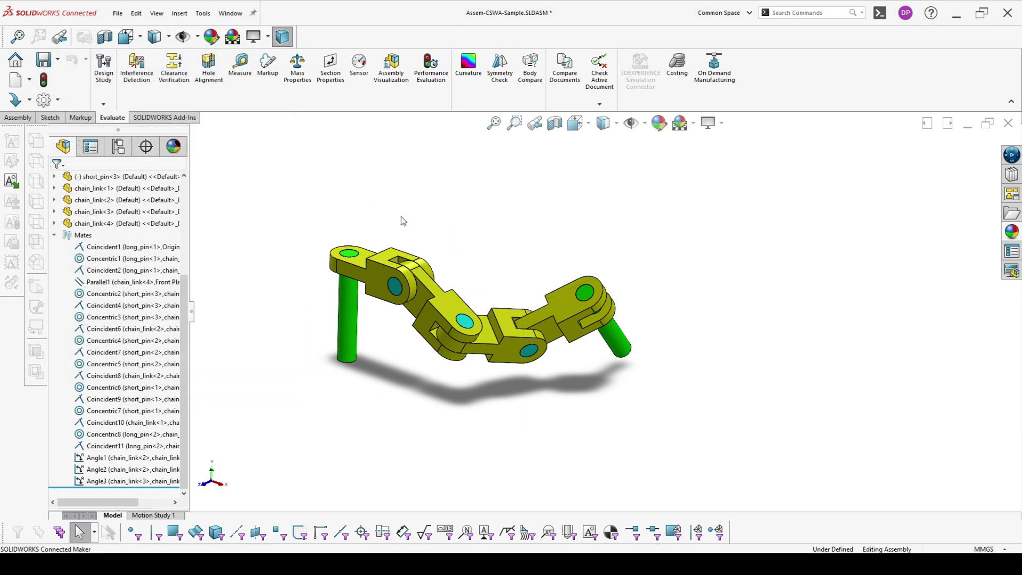
{"action": "middle_click_drag", "start_coordinate": [471, 228], "coordinate": [470, 253]}
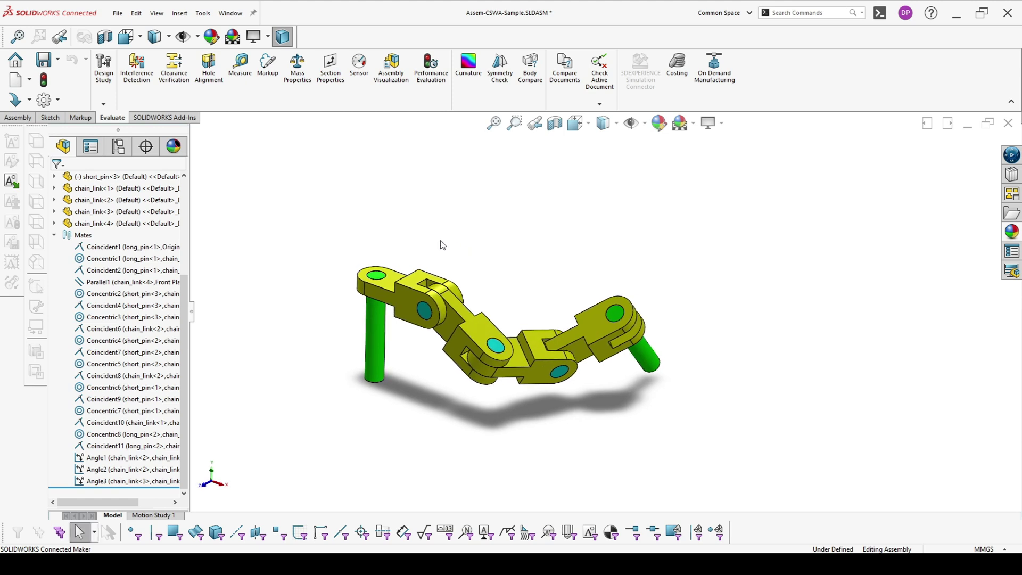